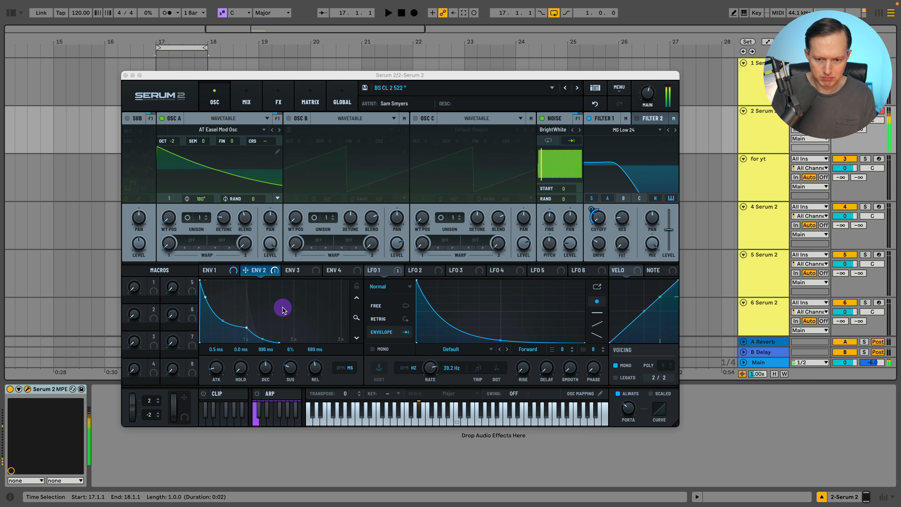
# - Set the reference patch's Filter 1 drive to about 46%, select the 'for yt' track and close the plugin window
pyautogui.click(599, 246)
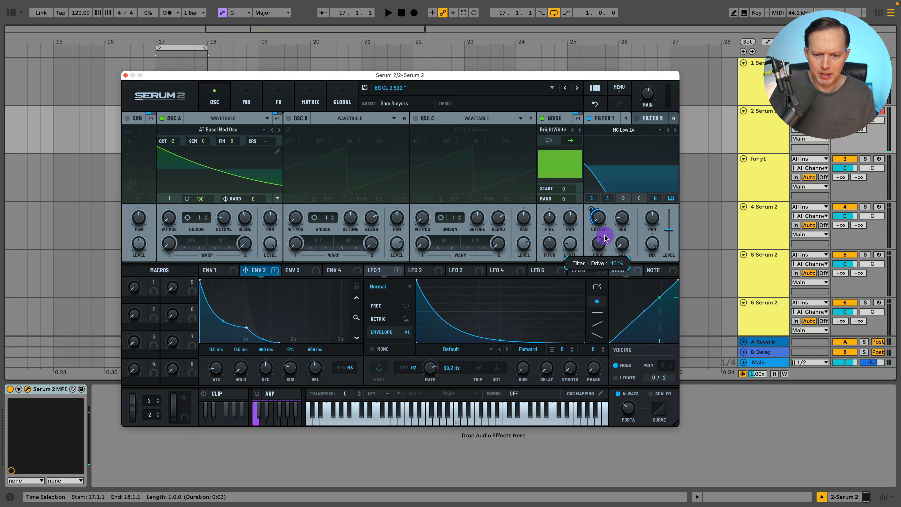
pyautogui.moveTo(605, 235)
pyautogui.mouseDown()
pyautogui.moveTo(613, 177)
pyautogui.moveTo(600, 252)
pyautogui.mouseUp()
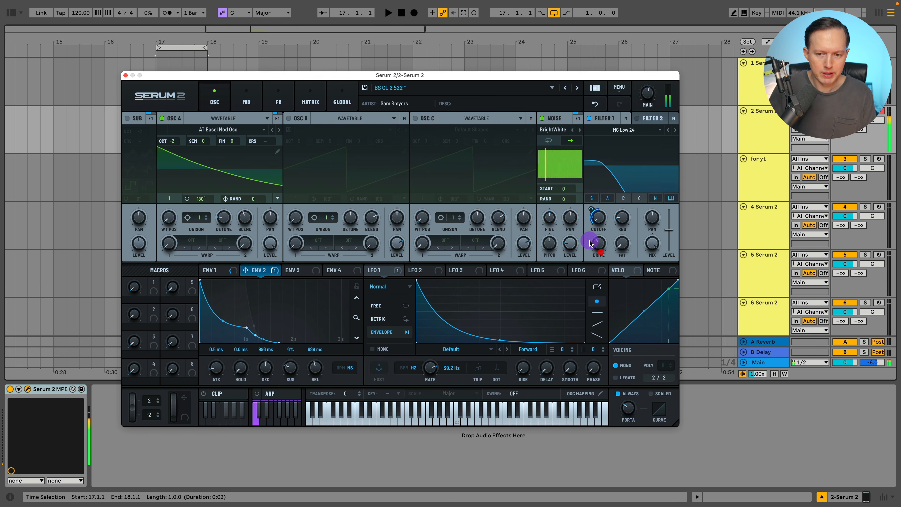
pyautogui.click(762, 184)
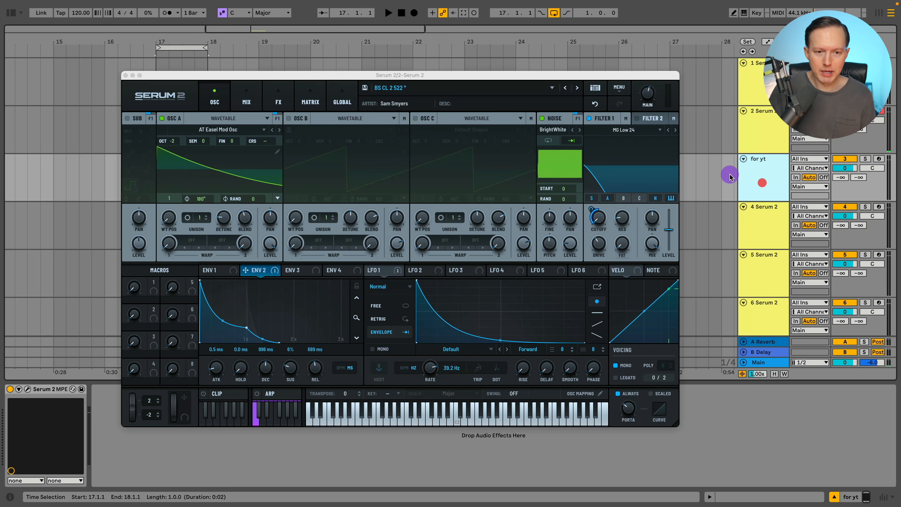
pyautogui.click(126, 75)
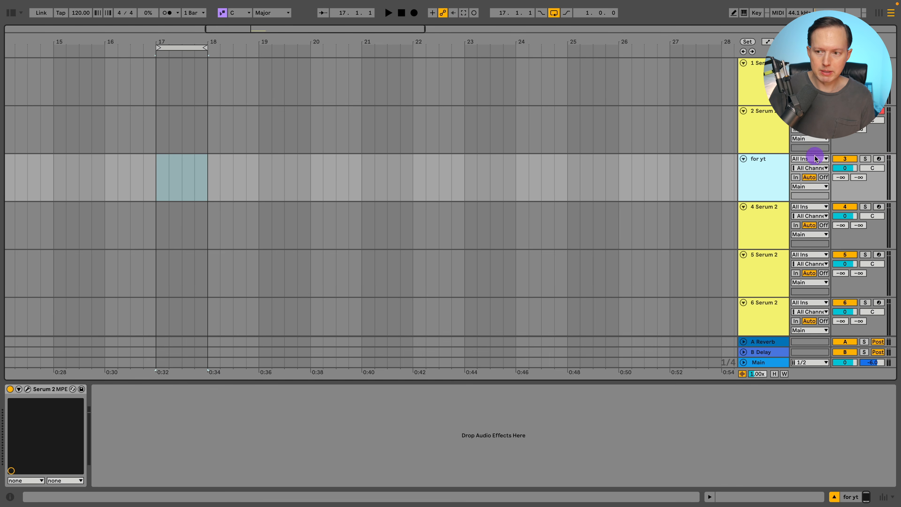
# - Arm the 'for yt' track and open its Serum 2 plugin window higher on screen
pyautogui.click(876, 160)
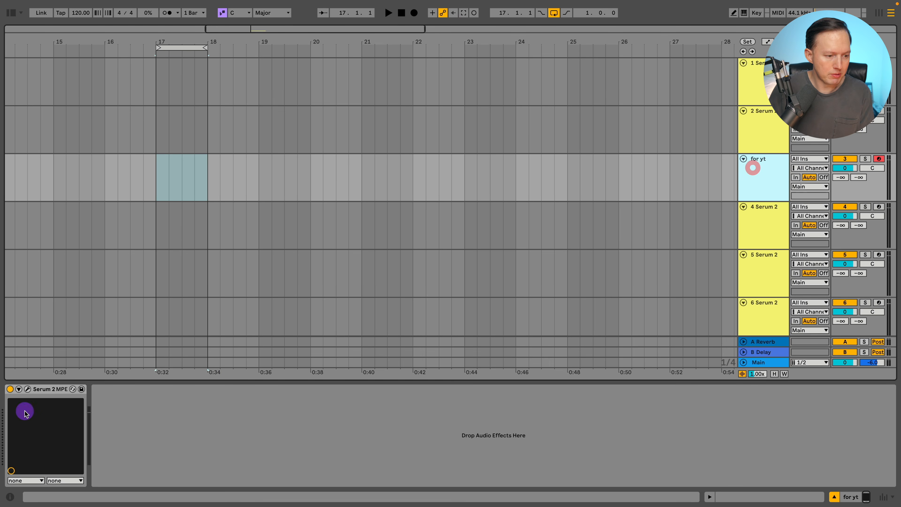
pyautogui.click(27, 389)
pyautogui.moveTo(455, 73); pyautogui.dragTo(454, 49)
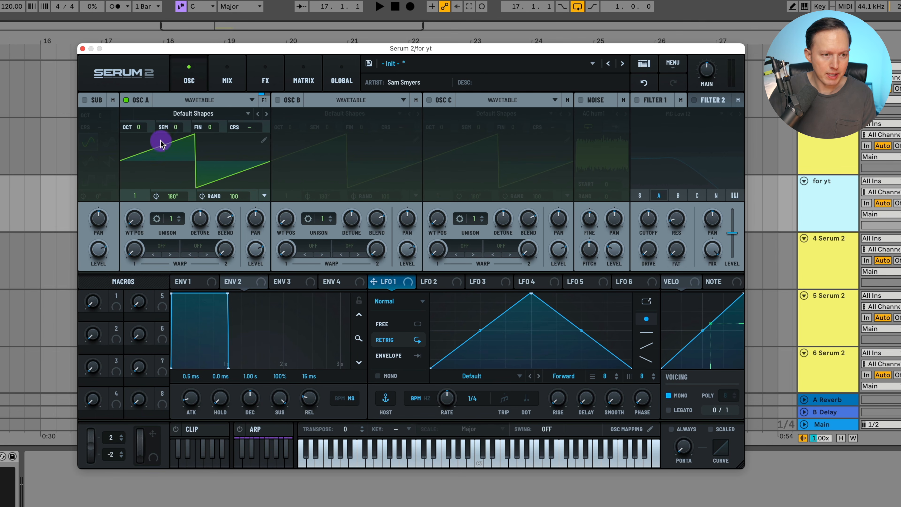
# - Set Oscillator A's octave to -2 and load the AT Easel Mod Osc wavetable from S2 Tables, Analog
pyautogui.moveTo(142, 130); pyautogui.dragTo(151, 153)
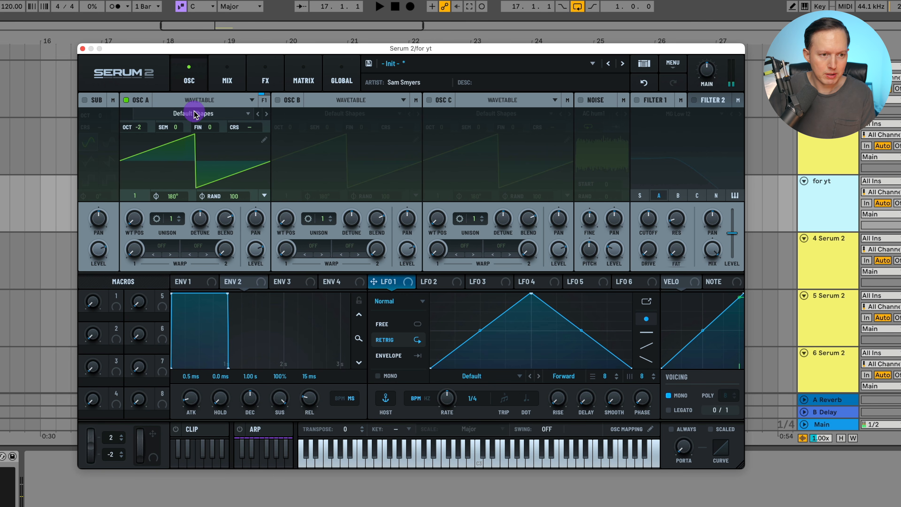
pyautogui.click(201, 117)
pyautogui.moveTo(193, 152)
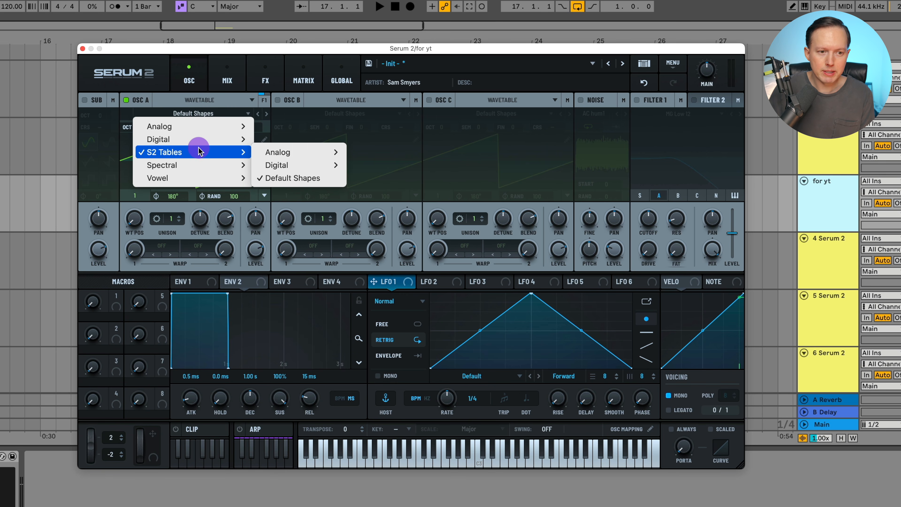
pyautogui.moveTo(292, 152)
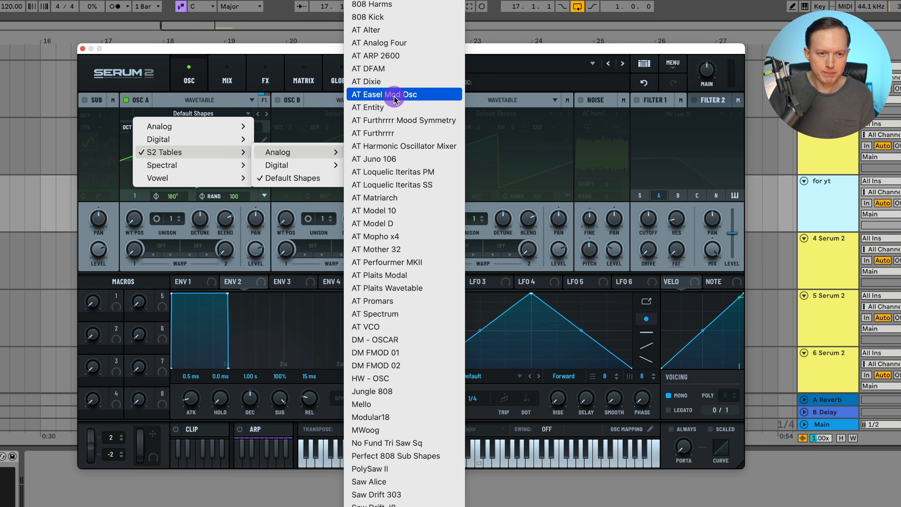
pyautogui.click(371, 95)
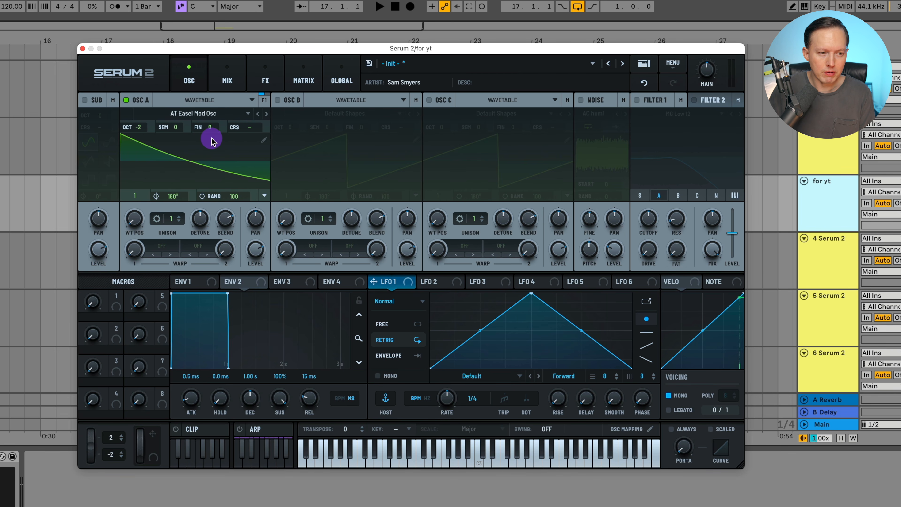
pyautogui.click(200, 114)
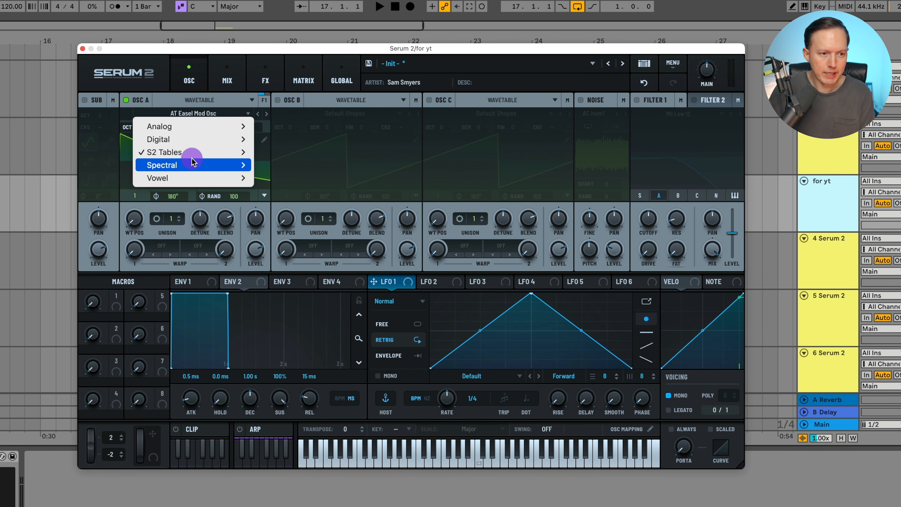
pyautogui.moveTo(321, 152)
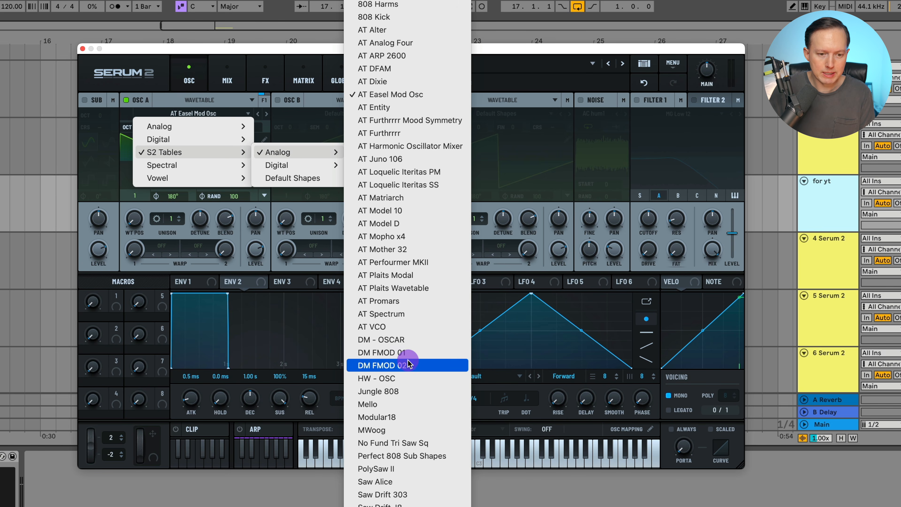
pyautogui.click(228, 118)
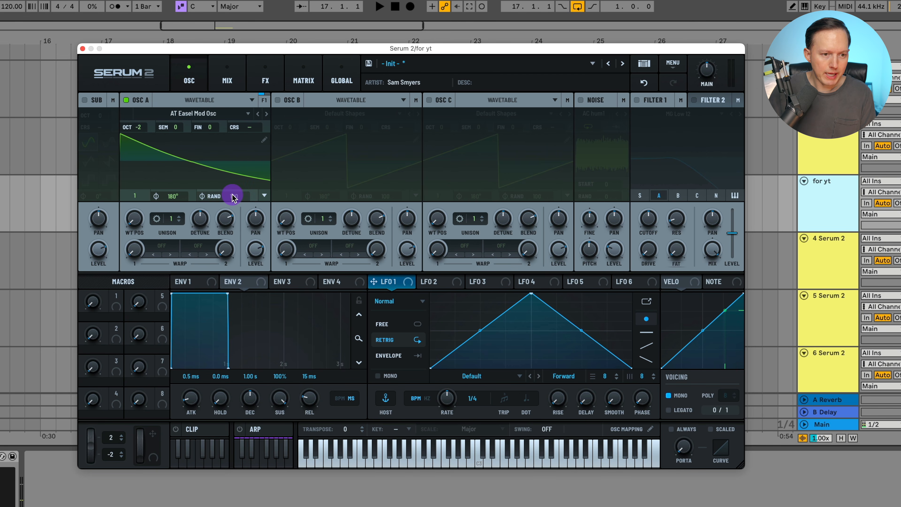
# - Set Oscillator A's random phase amount to 0
pyautogui.moveTo(233, 196); pyautogui.dragTo(232, 404)
pyautogui.moveTo(255, 249); pyautogui.dragTo(288, 136)
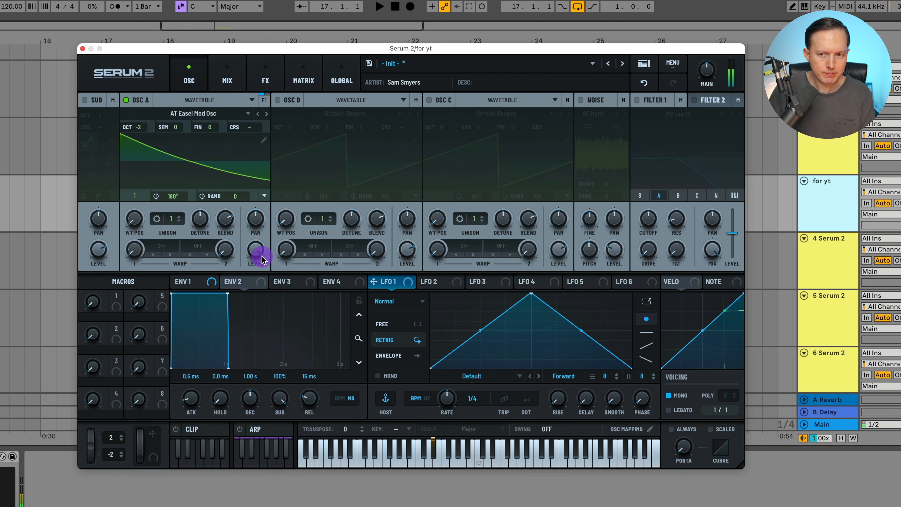
# - Set Envelope 1's release to about 389 ms
pyautogui.click(190, 283)
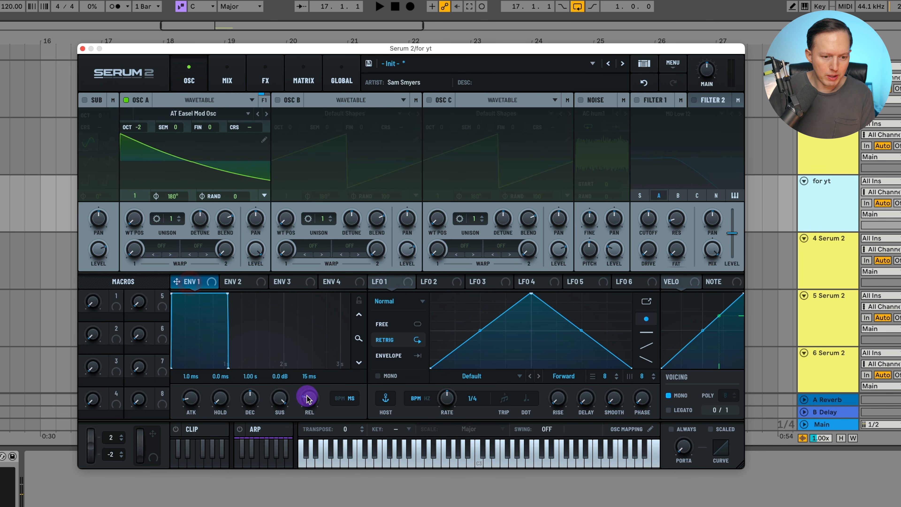
pyautogui.moveTo(307, 399); pyautogui.dragTo(315, 391)
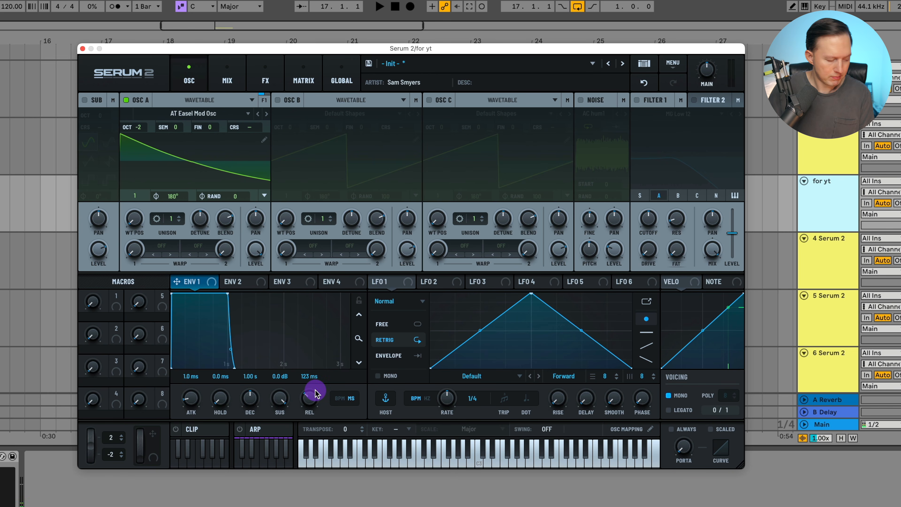
pyautogui.moveTo(316, 391); pyautogui.dragTo(318, 396)
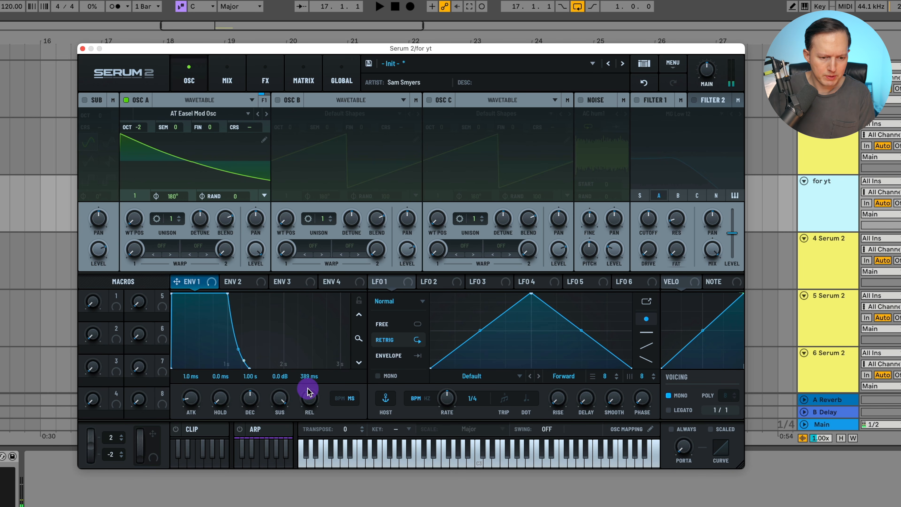
# - Shape Envelope 2 with release about 681 ms, sustain 6% and decay about 968 ms
pyautogui.click(249, 281)
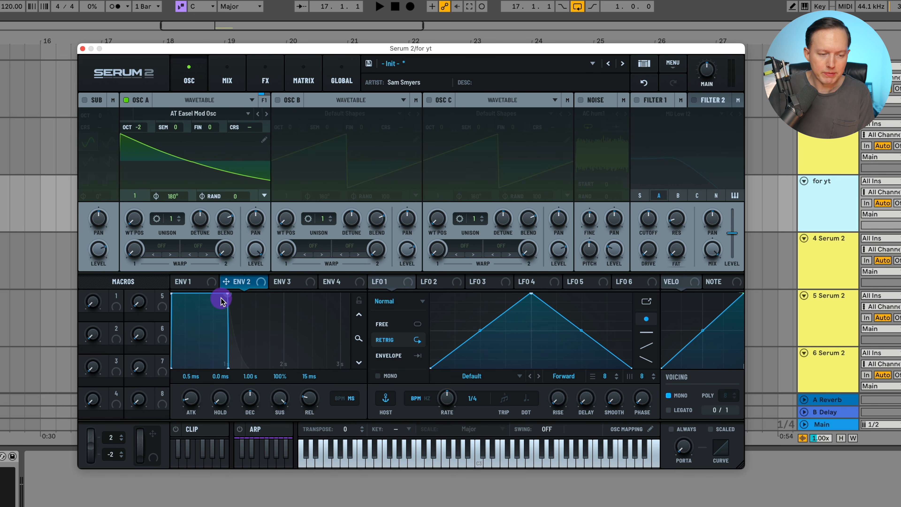
pyautogui.moveTo(307, 398); pyautogui.dragTo(322, 385)
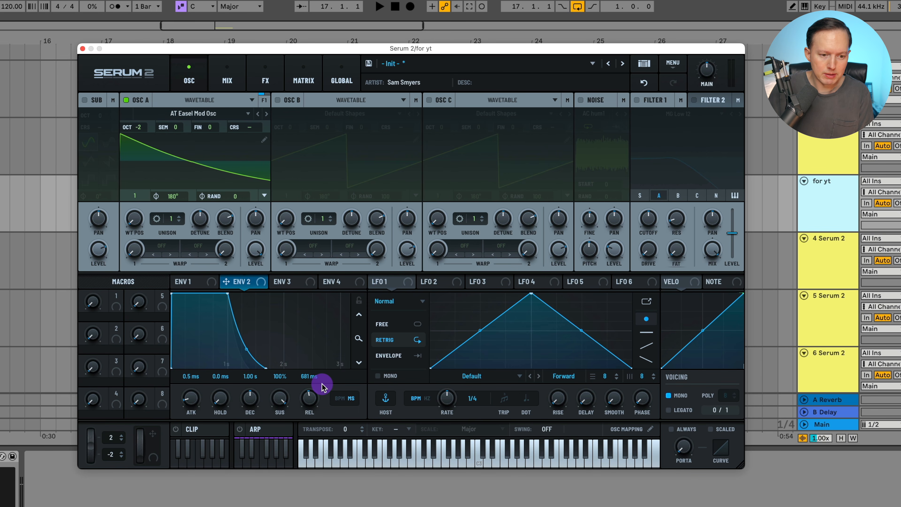
pyautogui.click(278, 403)
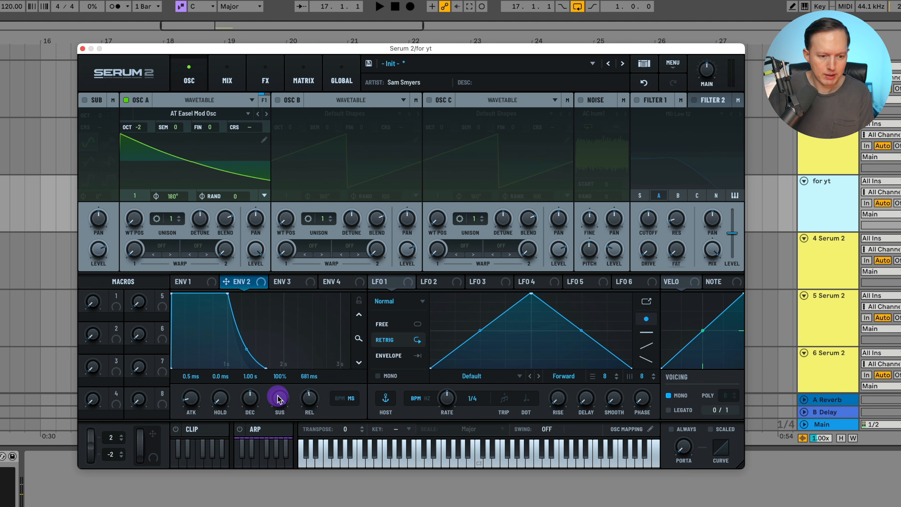
pyautogui.moveTo(278, 399)
pyautogui.mouseDown()
pyautogui.moveTo(260, 382)
pyautogui.moveTo(280, 391)
pyautogui.moveTo(285, 474)
pyautogui.moveTo(283, 402)
pyautogui.moveTo(290, 420)
pyautogui.mouseUp()
pyautogui.moveTo(246, 400); pyautogui.dragTo(250, 400)
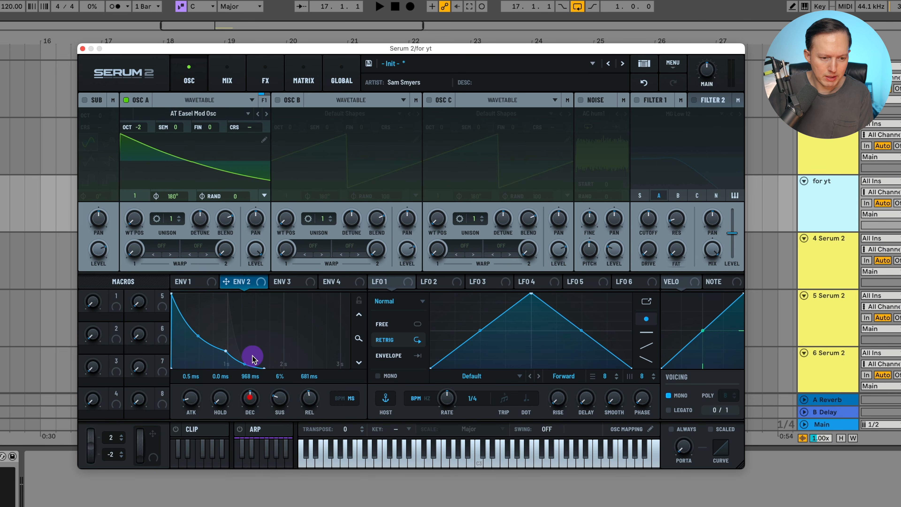
# - Bend Envelope 2's decay curve, set its decay to about 937 ms and attack to about 0.7 ms
pyautogui.moveTo(198, 337); pyautogui.dragTo(200, 340)
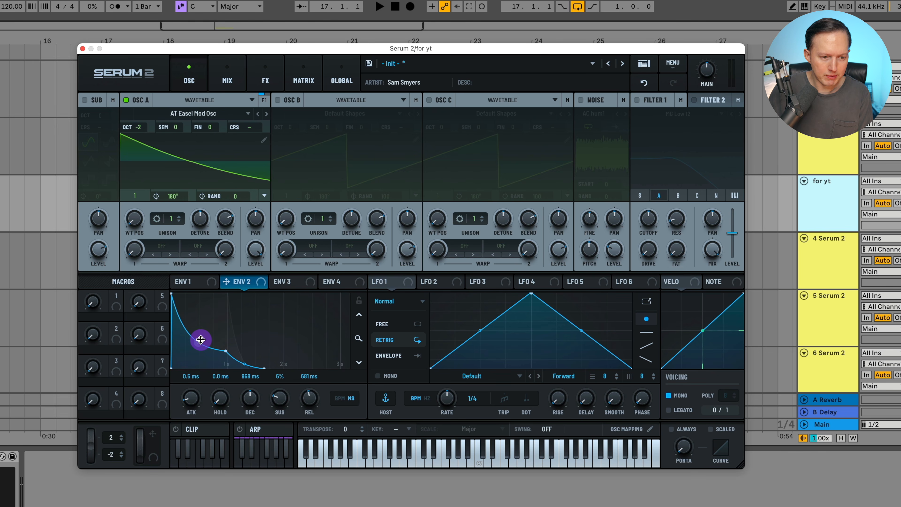
pyautogui.moveTo(254, 388); pyautogui.dragTo(257, 389)
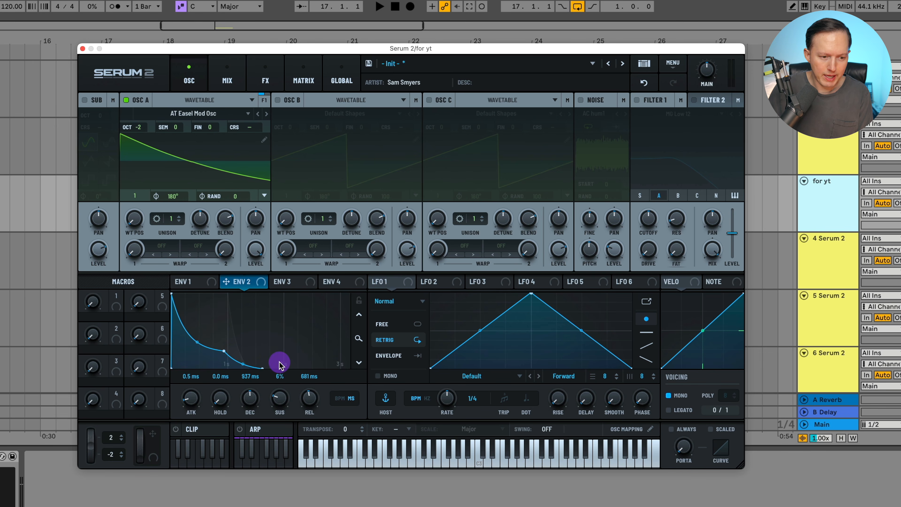
pyautogui.click(193, 398)
pyautogui.click(193, 279)
pyautogui.moveTo(194, 406); pyautogui.dragTo(197, 397)
pyautogui.click(241, 281)
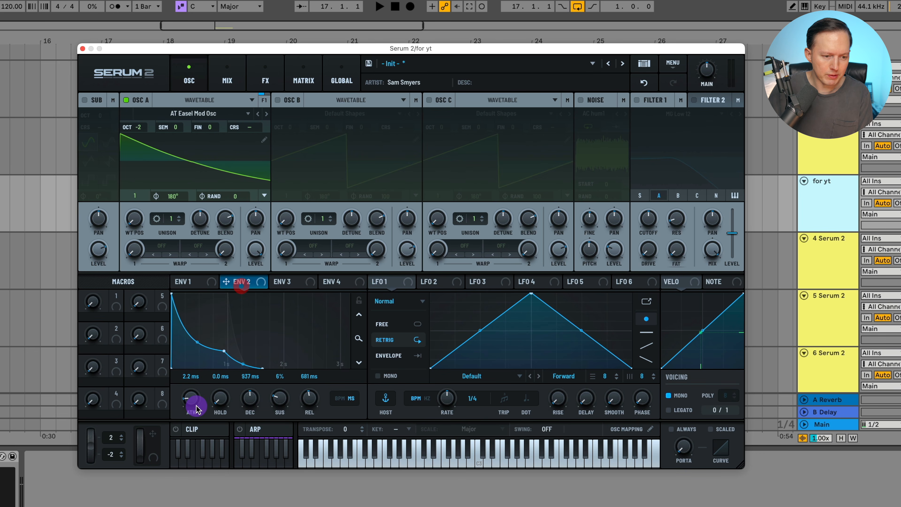
# - Enable Filter 1 and set its type to MG Low 24
pyautogui.click(637, 99)
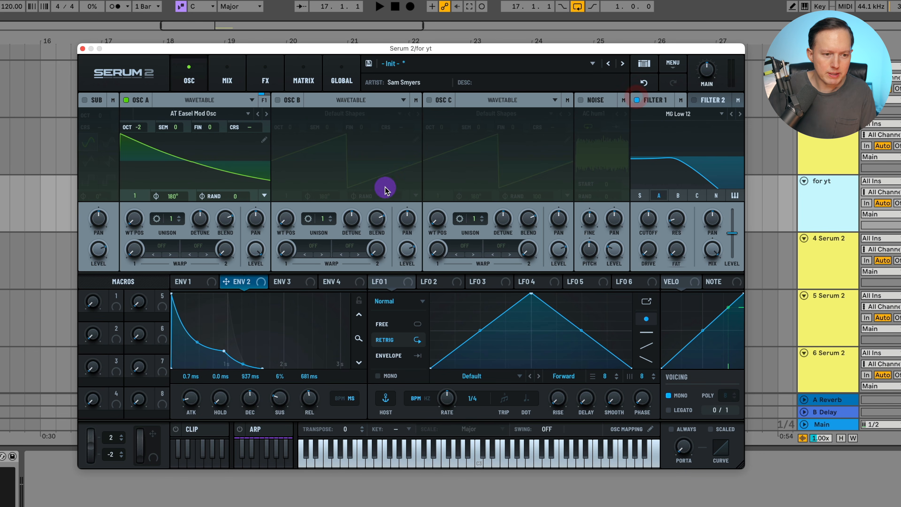
pyautogui.click(680, 115)
pyautogui.moveTo(682, 127)
pyautogui.click(755, 166)
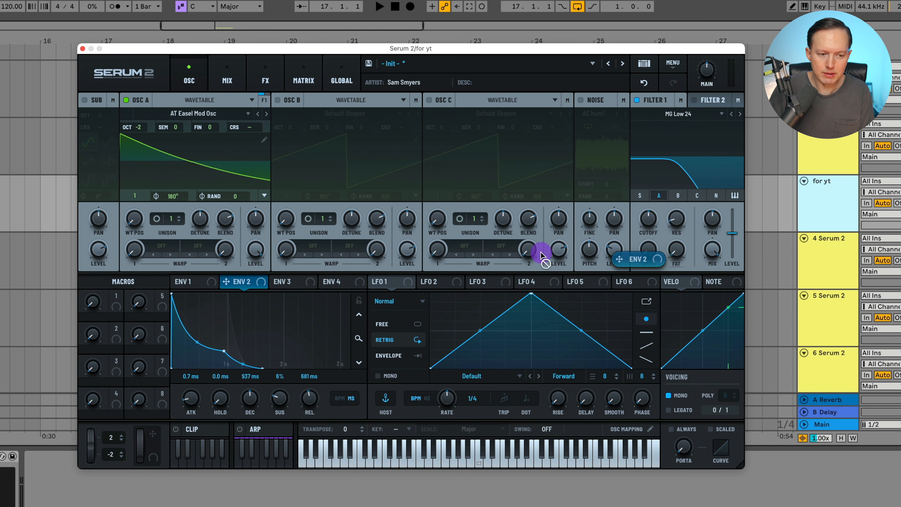
# - Assign Envelope 2 to Filter 1's cutoff with a 100% modulation amount
pyautogui.moveTo(245, 282); pyautogui.dragTo(639, 334)
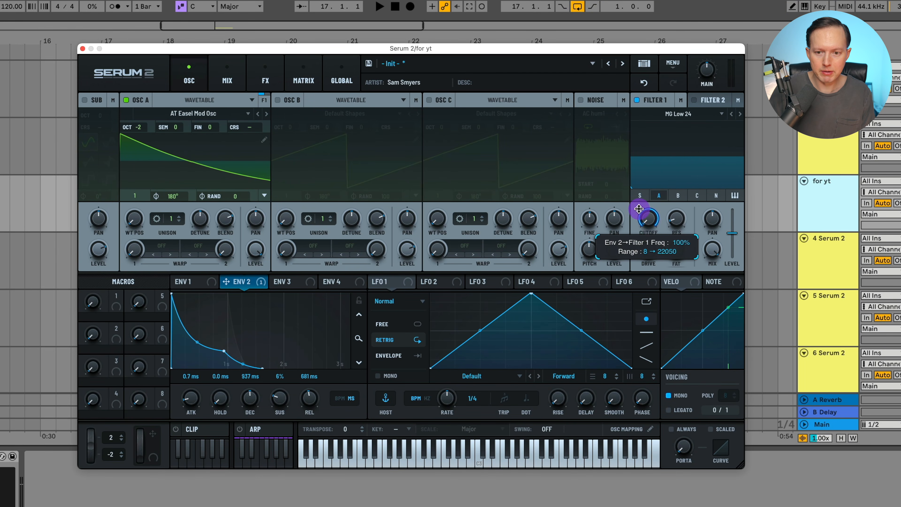
pyautogui.moveTo(639, 208); pyautogui.dragTo(674, 219)
pyautogui.click(674, 222)
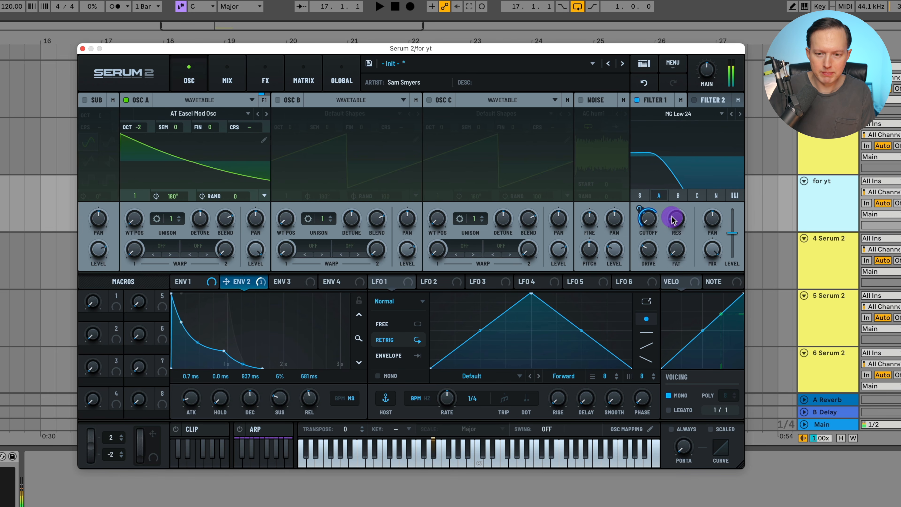
# - Reduce Envelope 2's modulation of the Filter 1 cutoff to 50%
pyautogui.click(743, 197)
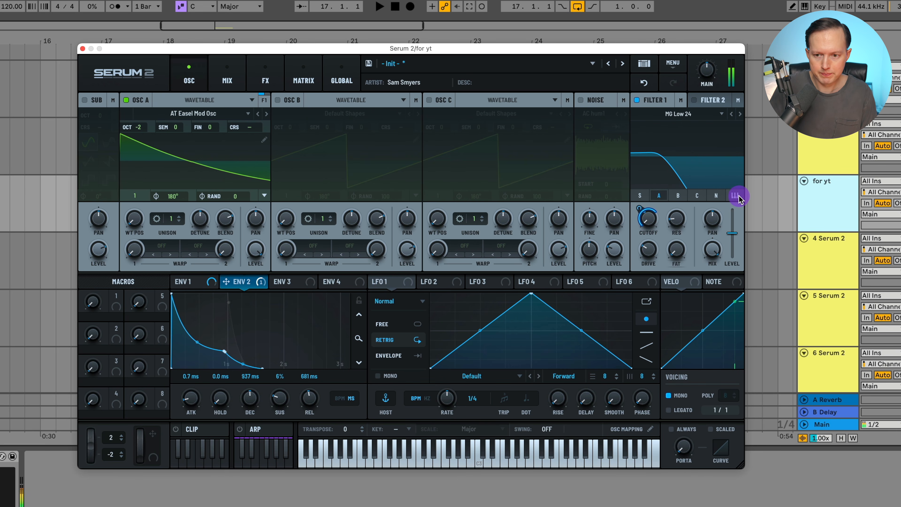
pyautogui.click(739, 194)
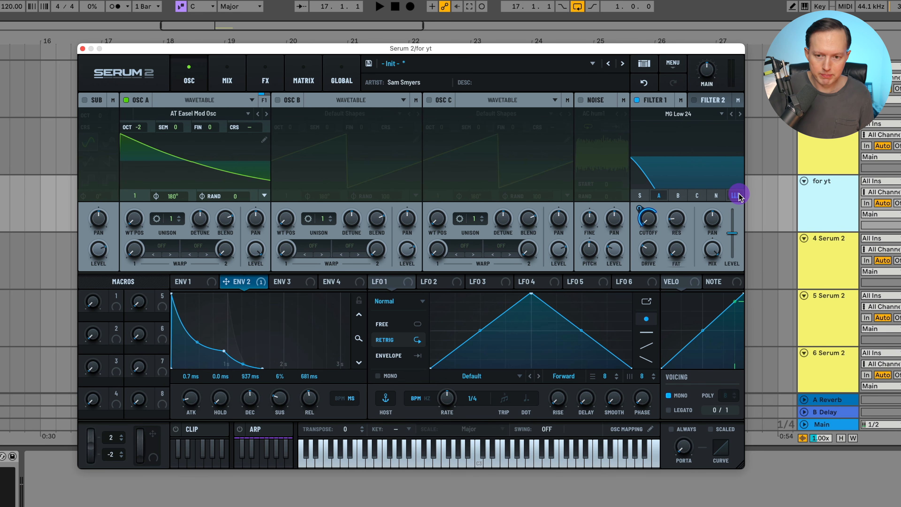
pyautogui.click(643, 220)
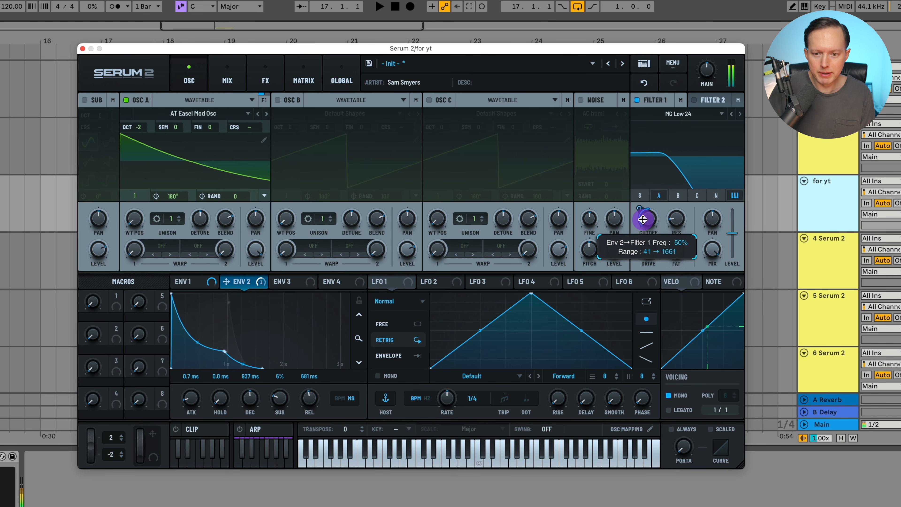
pyautogui.moveTo(643, 219); pyautogui.dragTo(644, 215)
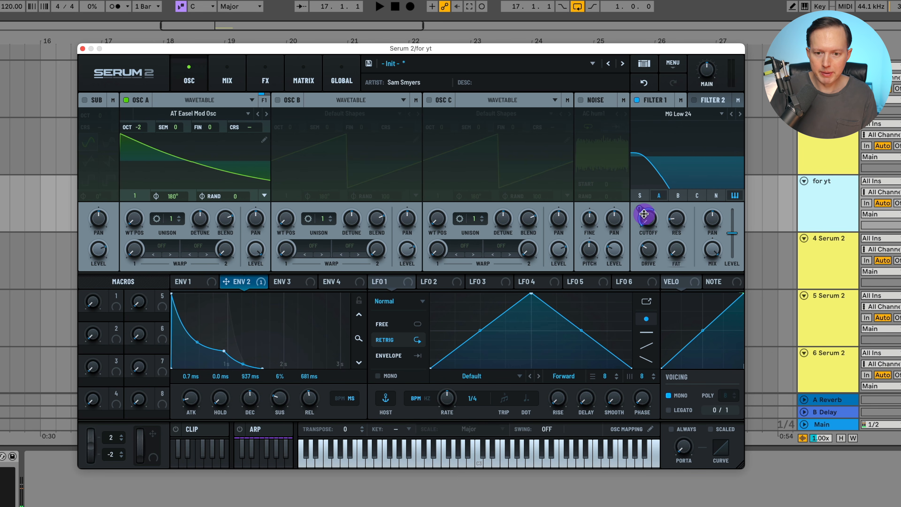
# - Enable the noise oscillator, load the BrightWhite sample from the Analog folder and switch its playback mode
pyautogui.click(583, 105)
pyautogui.click(589, 114)
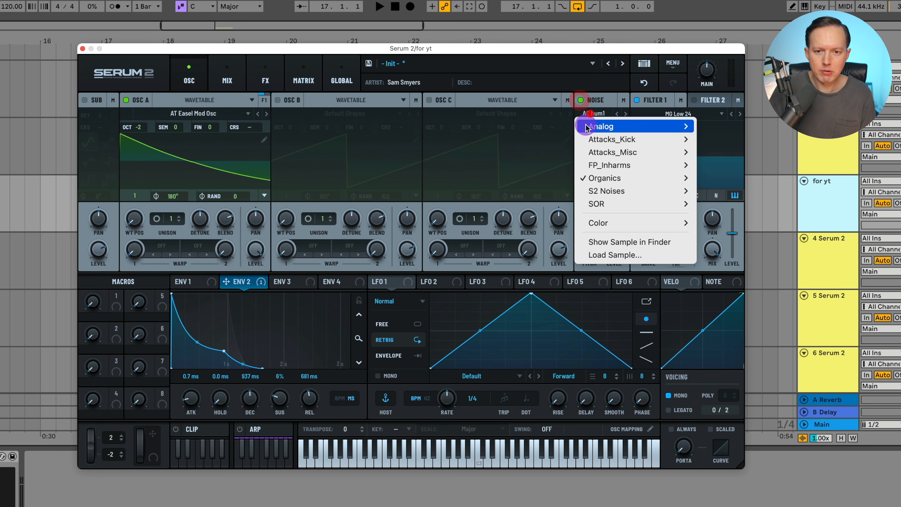
pyautogui.moveTo(603, 126)
pyautogui.click(733, 178)
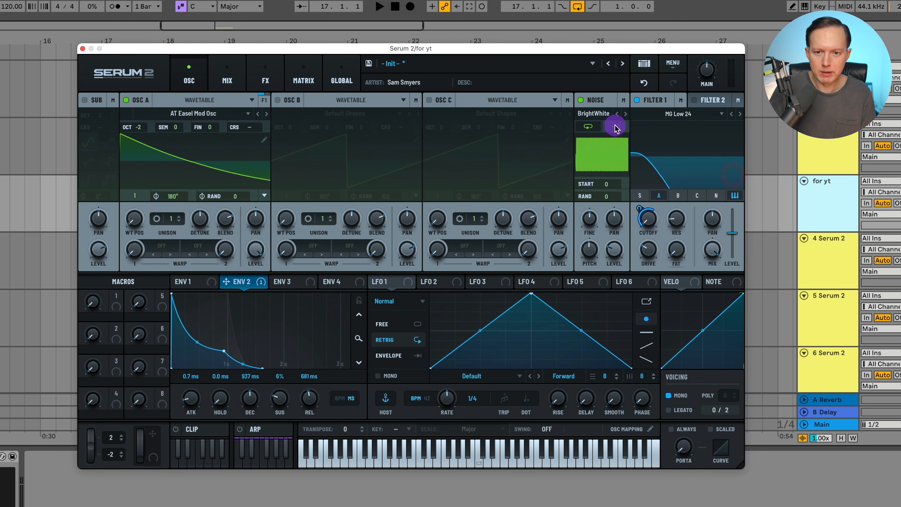
pyautogui.click(591, 127)
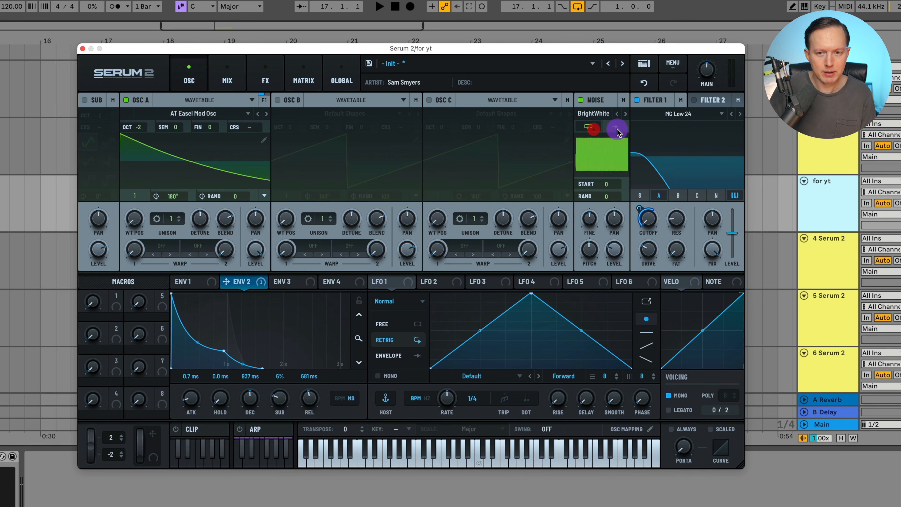
# - Switch the noise oscillator's playback mode back to looping
pyautogui.click(588, 127)
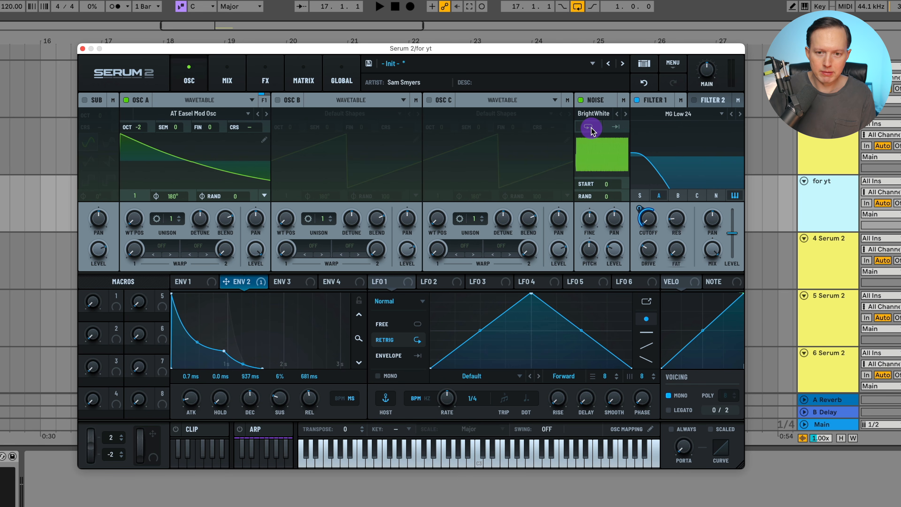
pyautogui.click(607, 130)
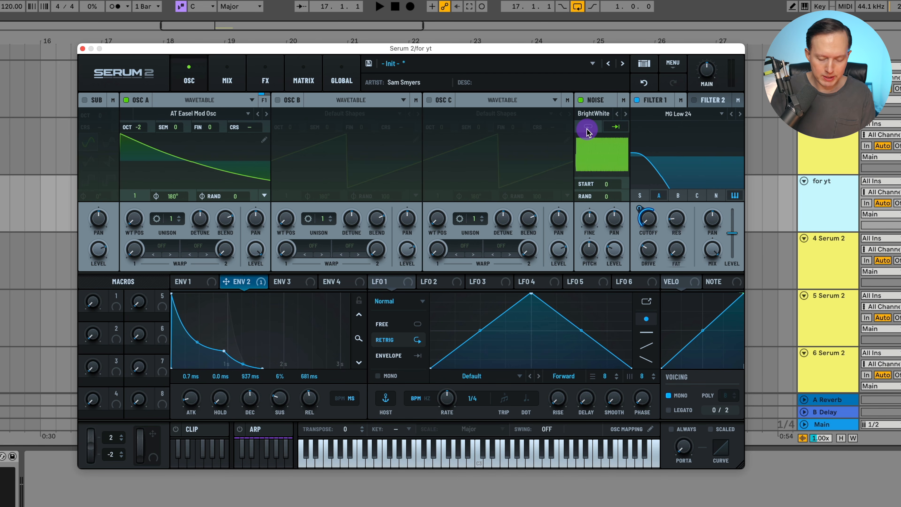
pyautogui.click(584, 128)
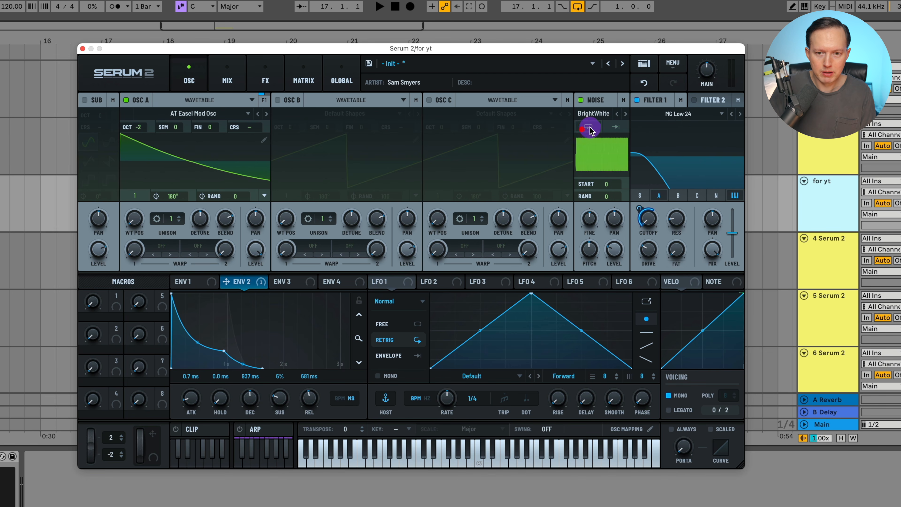
pyautogui.click(593, 128)
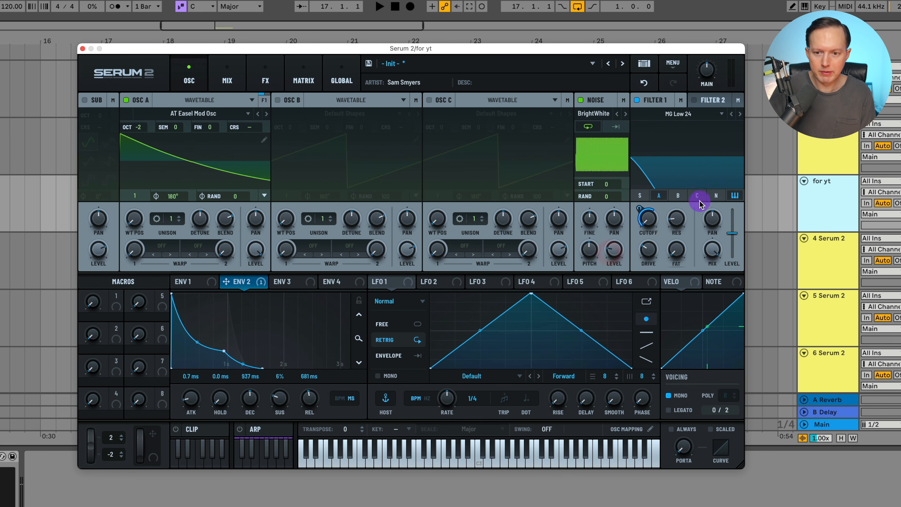
# - Route the noise oscillator through Filter 1 and lower the filter's cutoff, toggling the noise off and on to compare
pyautogui.click(716, 195)
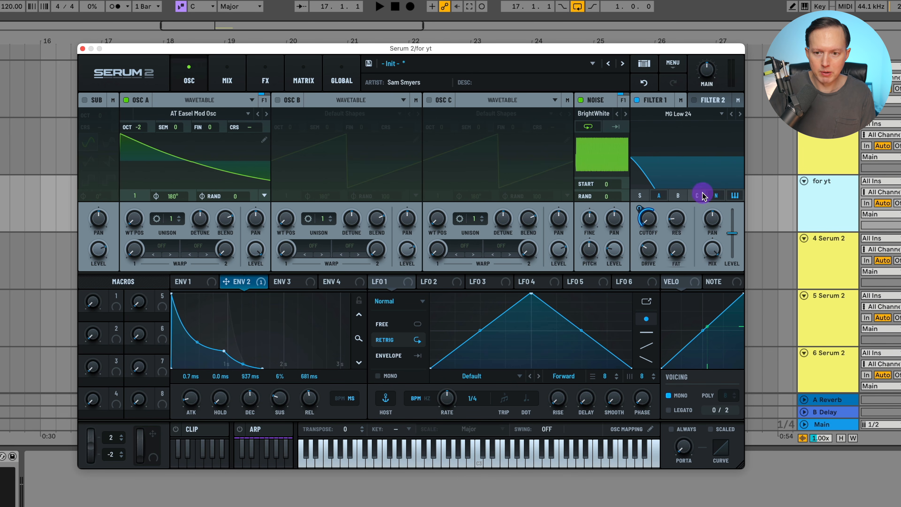
pyautogui.click(716, 196)
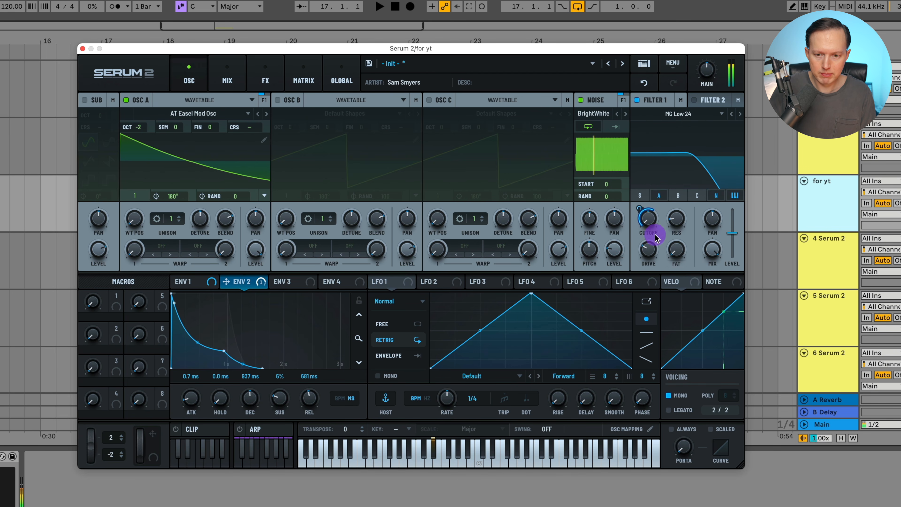
pyautogui.moveTo(651, 224); pyautogui.dragTo(643, 276)
pyautogui.click(589, 102)
pyautogui.click(581, 101)
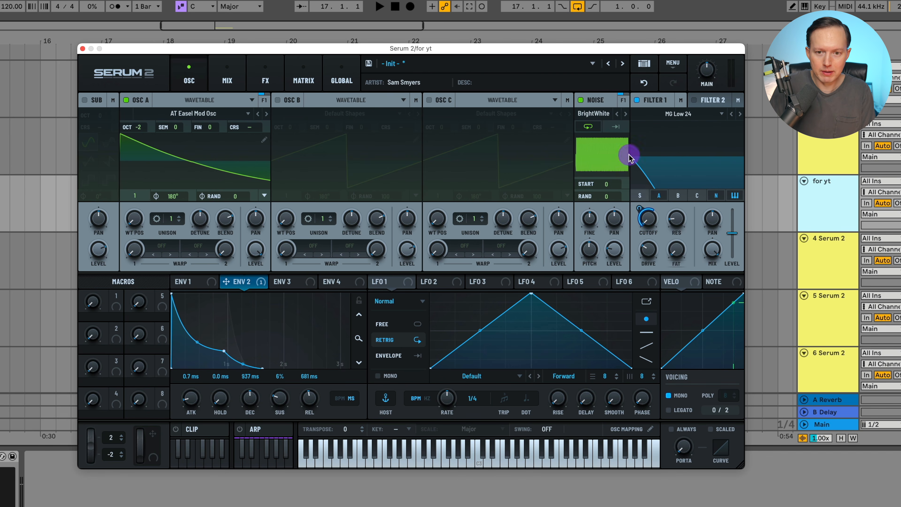
pyautogui.moveTo(653, 227); pyautogui.dragTo(648, 253)
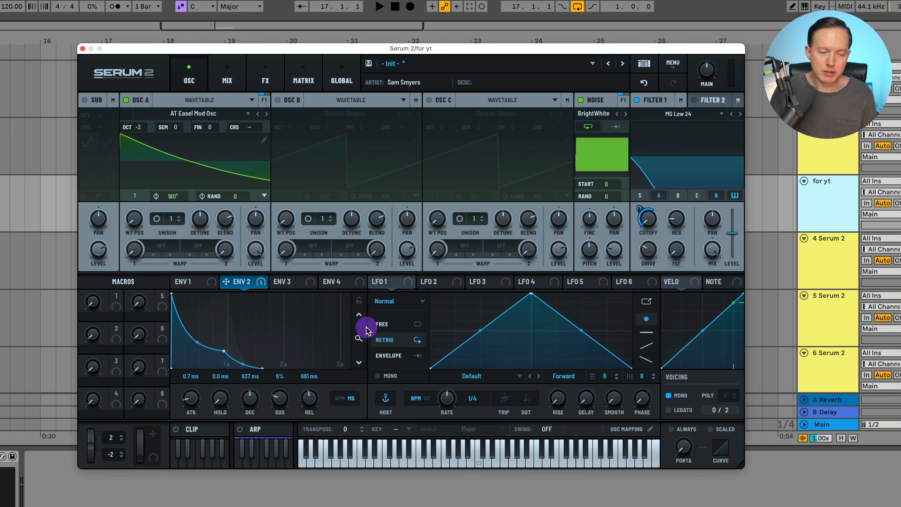
# - Reshape LFO 1 into a curved downward ramp and set it to Envelope mode
pyautogui.click(301, 282)
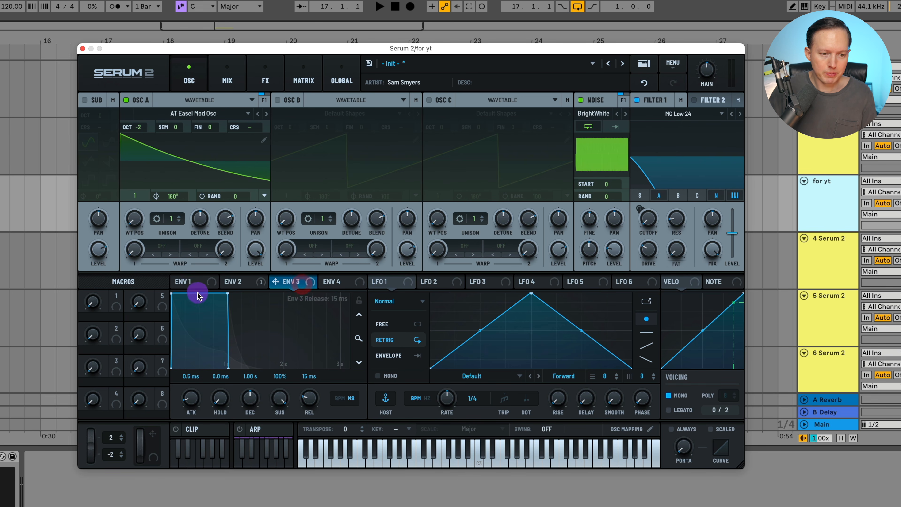
pyautogui.click(235, 282)
pyautogui.click(195, 282)
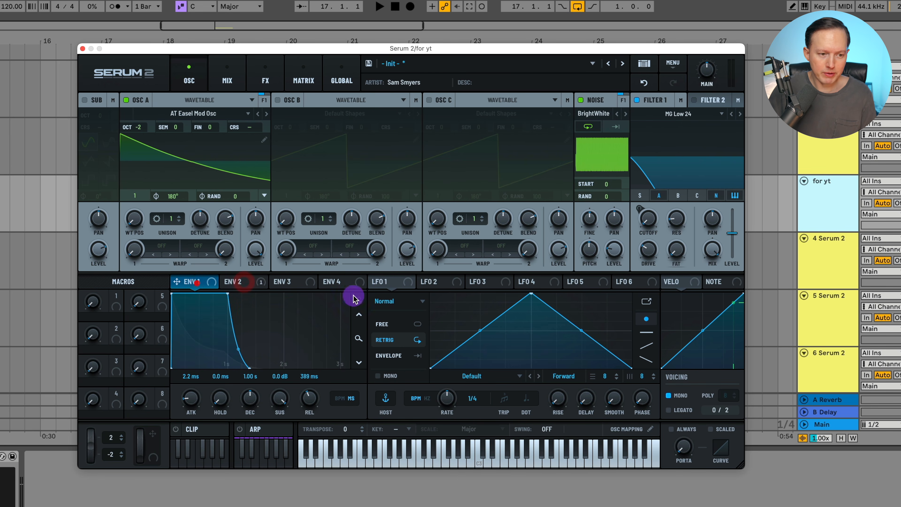
pyautogui.click(386, 284)
pyautogui.moveTo(531, 293); pyautogui.dragTo(382, 264)
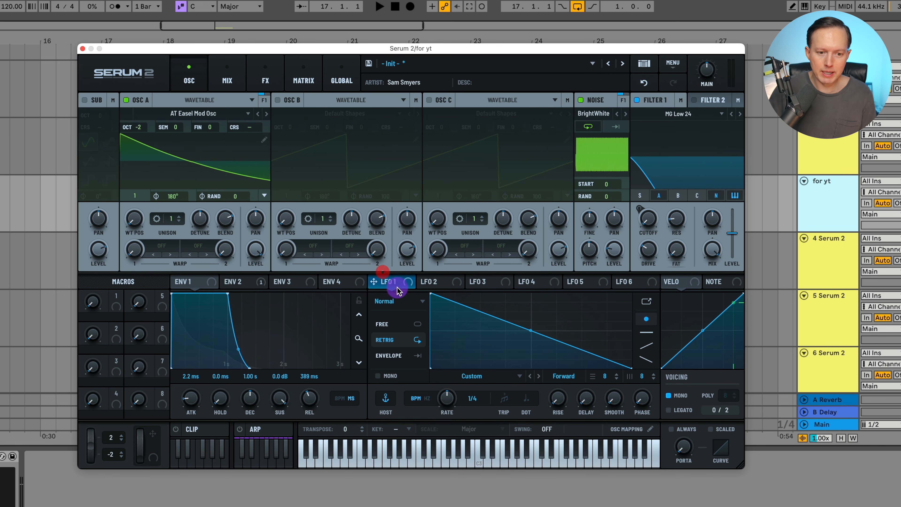
pyautogui.click(397, 355)
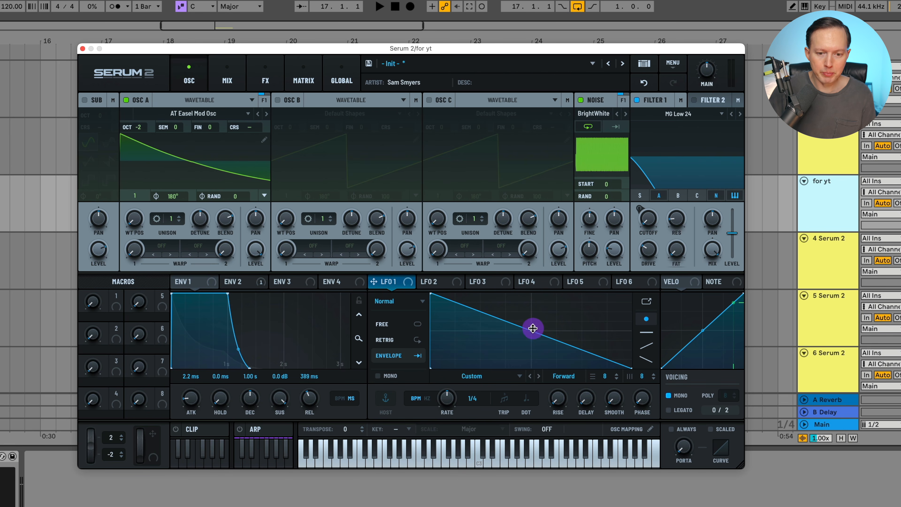
pyautogui.moveTo(531, 329); pyautogui.dragTo(529, 346)
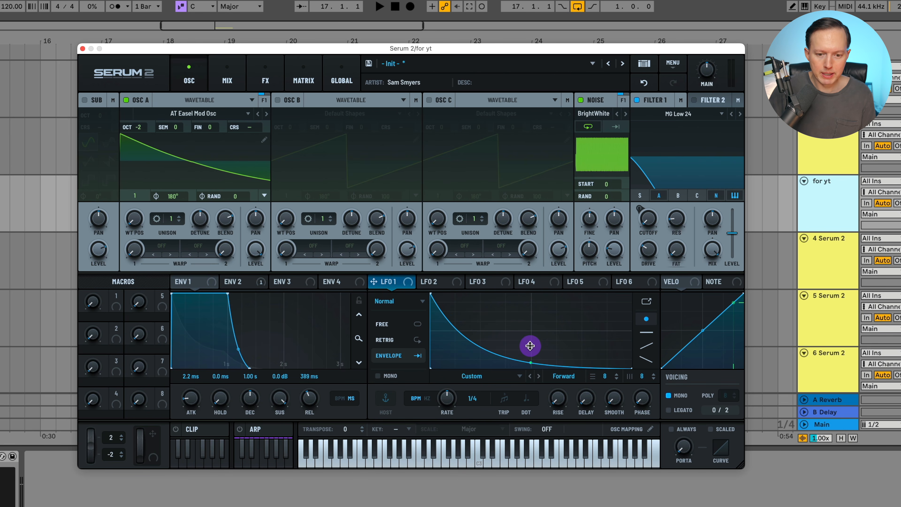
# - Switch LFO 1's rate from BPM to Hz and set it to 39.8 Hz
pyautogui.click(427, 398)
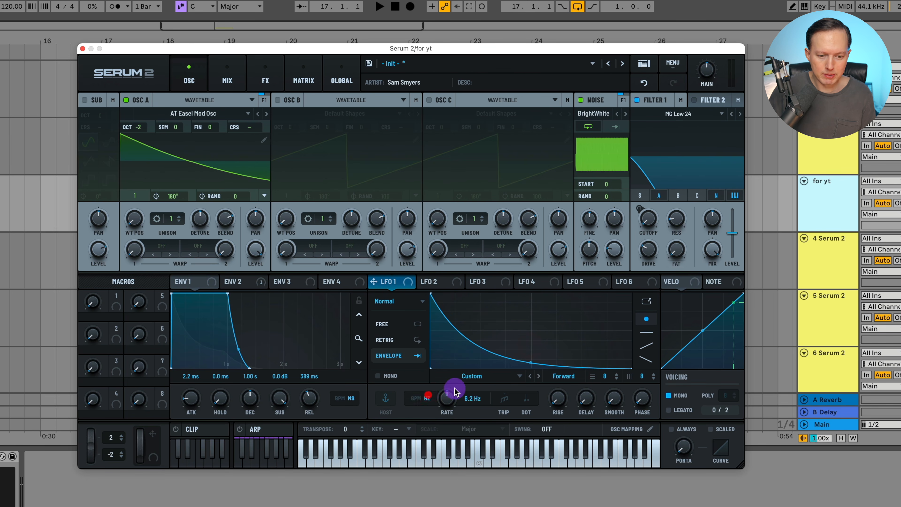
pyautogui.click(418, 399)
pyautogui.click(429, 398)
pyautogui.moveTo(449, 395); pyautogui.dragTo(461, 371)
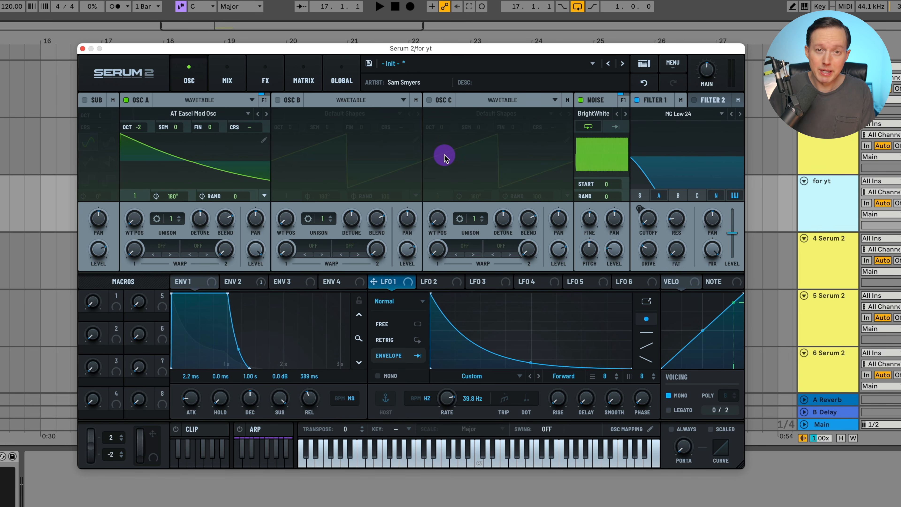
# - In the modulation matrix, route LFO 1 to Global Main Tuning with a small positive amount
pyautogui.click(302, 80)
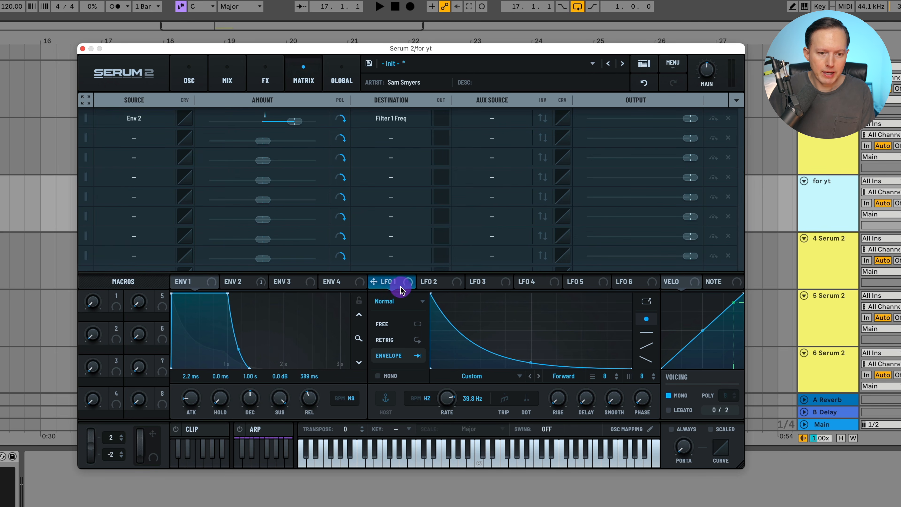
pyautogui.moveTo(399, 286); pyautogui.dragTo(135, 140)
pyautogui.click(392, 138)
pyautogui.moveTo(406, 375)
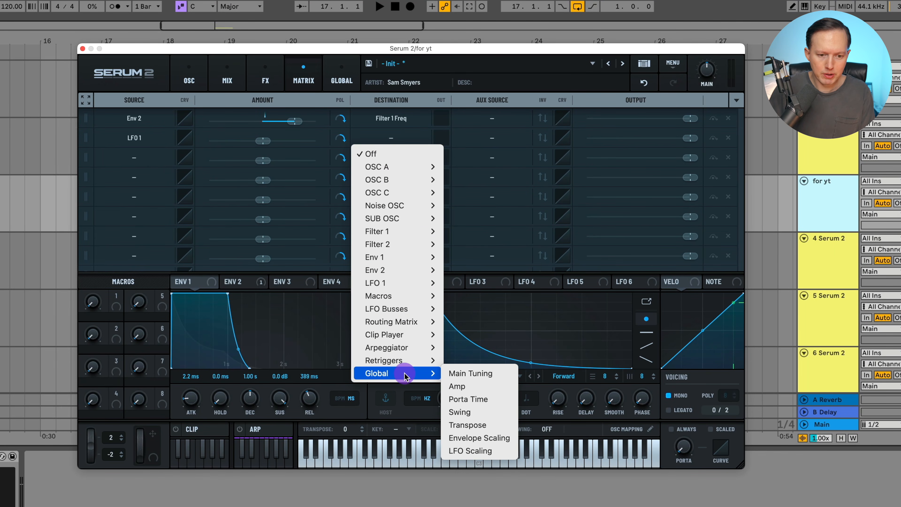
pyautogui.click(488, 375)
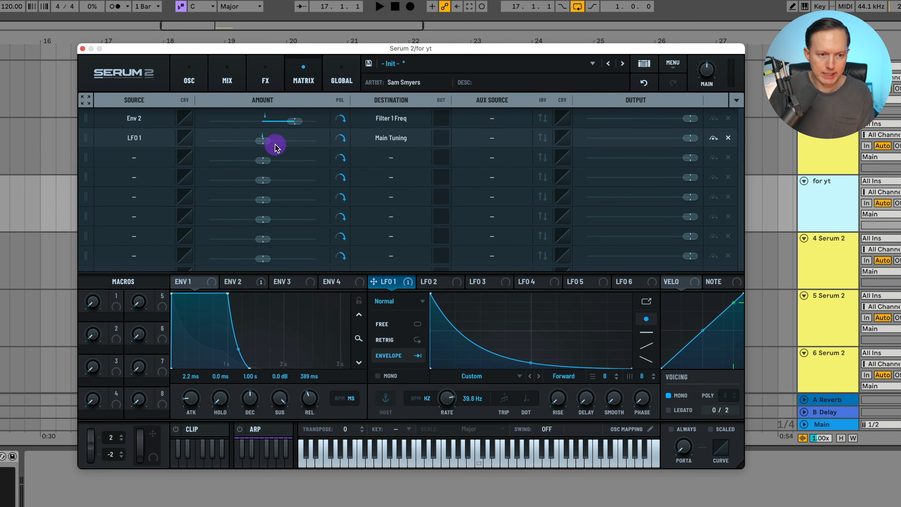
pyautogui.moveTo(267, 144)
pyautogui.mouseDown()
pyautogui.moveTo(294, 145)
pyautogui.moveTo(271, 141)
pyautogui.mouseUp()
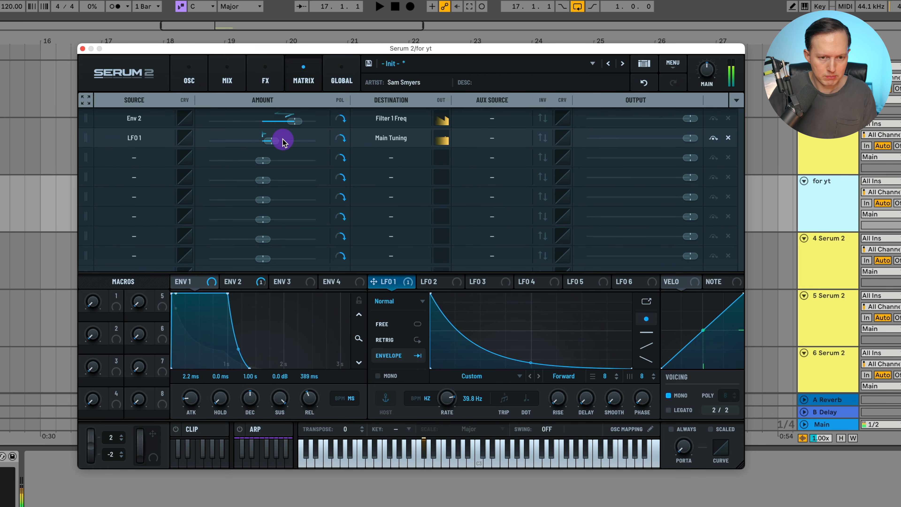
# - Temporarily bypass LFO 1's modulation and restore it to compare
pyautogui.rightClick(387, 282)
pyautogui.click(422, 286)
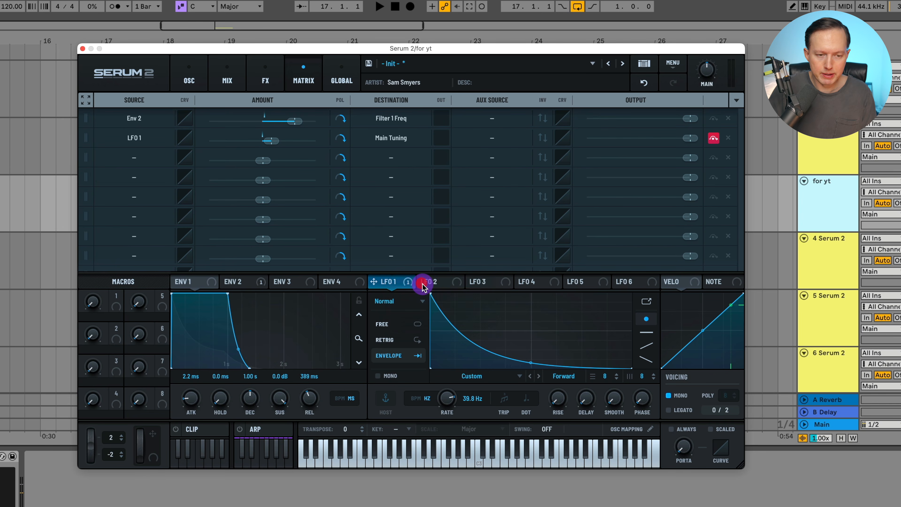
pyautogui.rightClick(390, 283)
pyautogui.click(402, 289)
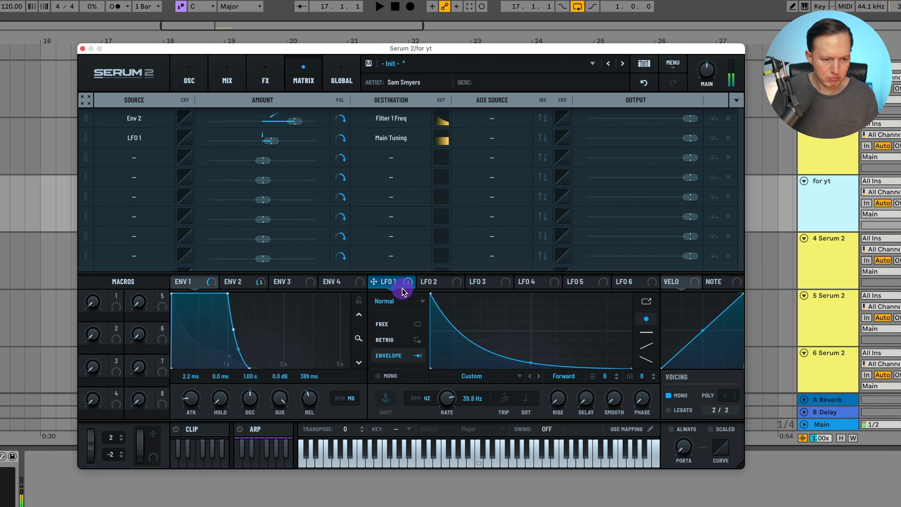
# - Add an Equalizer effect to the main FX chain
pyautogui.click(268, 82)
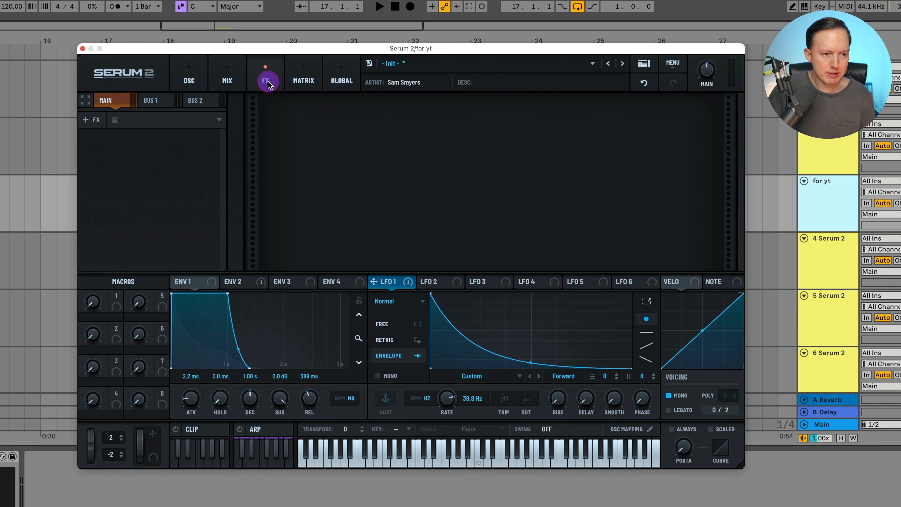
pyautogui.click(96, 124)
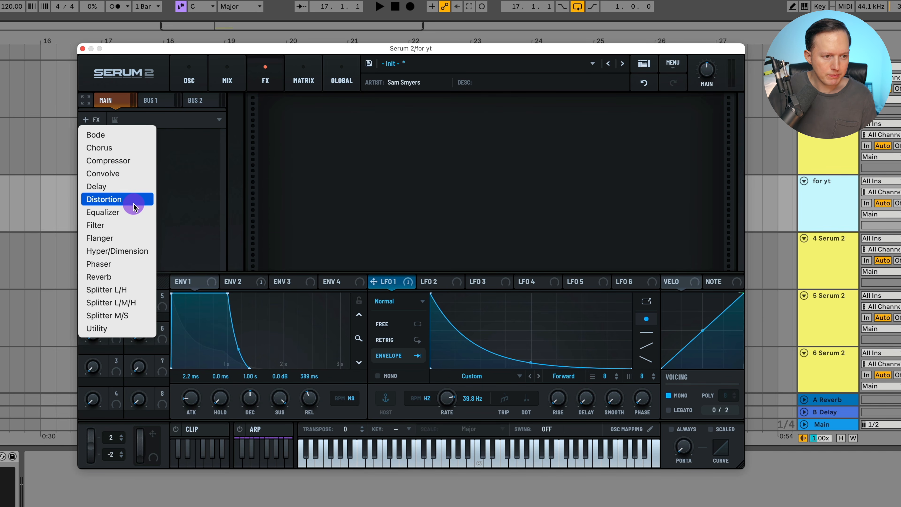
pyautogui.click(133, 211)
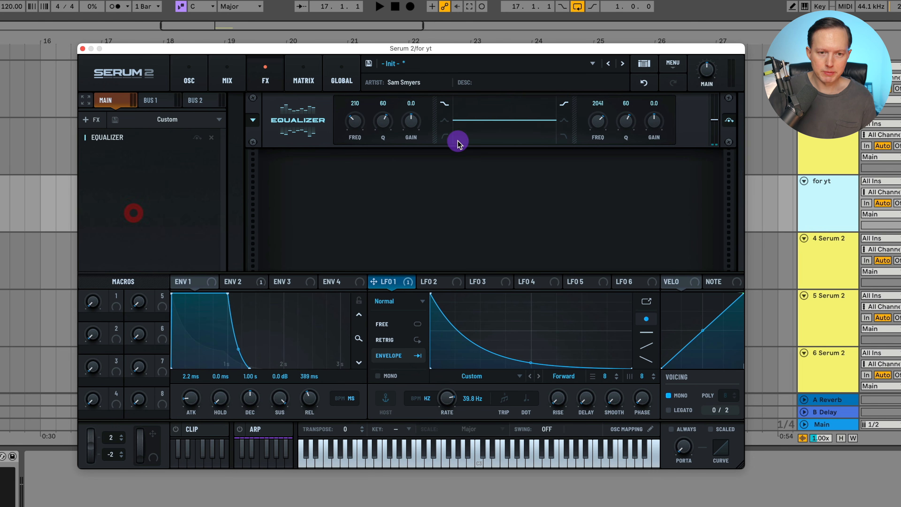
# - Set the equalizer's first band to a peak cutting -9.4 dB at 451 Hz with Q 61
pyautogui.click(441, 122)
pyautogui.moveTo(410, 121); pyautogui.dragTo(410, 146)
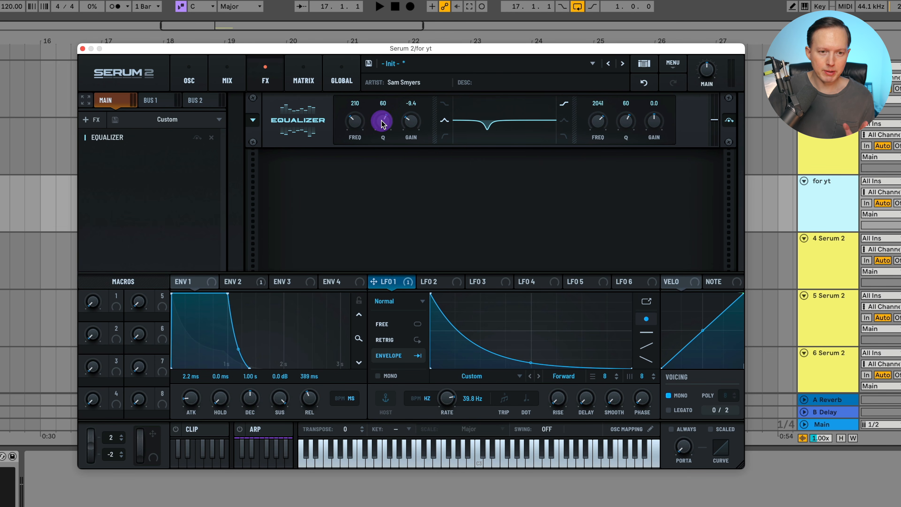
pyautogui.moveTo(360, 122); pyautogui.dragTo(363, 117)
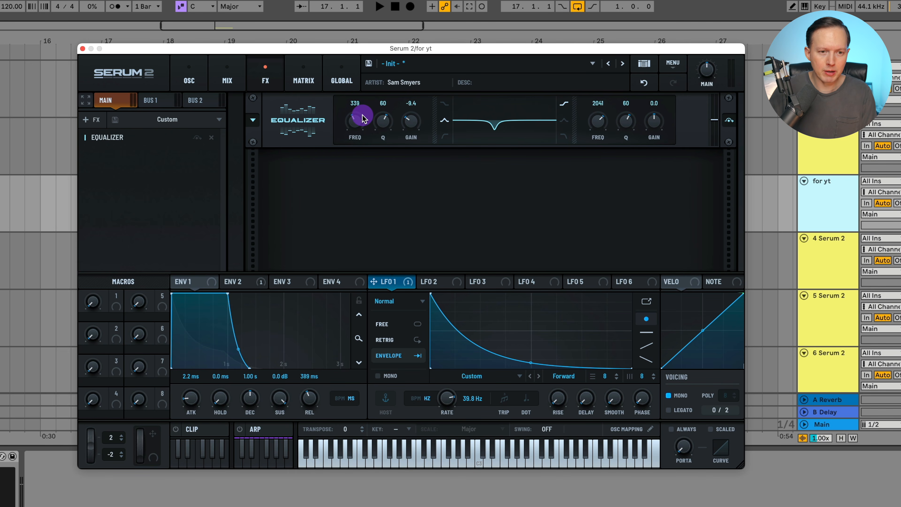
pyautogui.moveTo(364, 117); pyautogui.dragTo(381, 120)
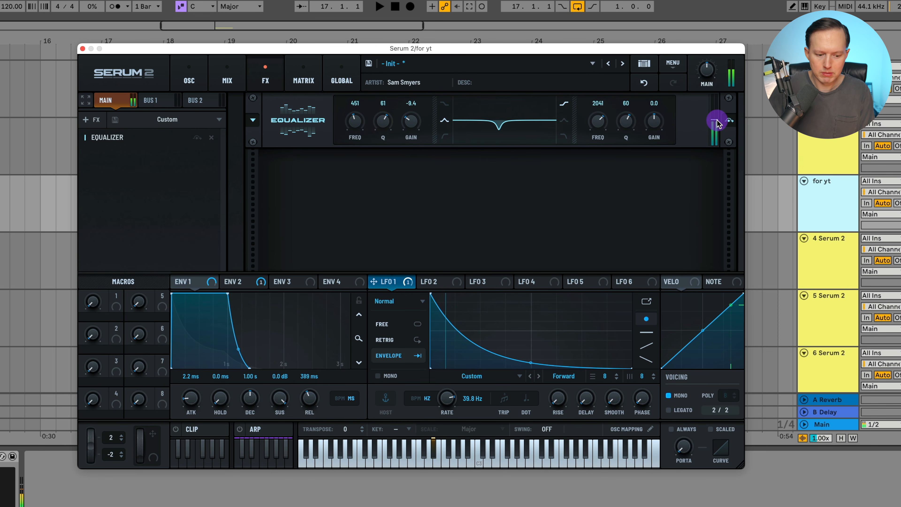
# - Toggle the equalizer's bypass on and off to compare the sound
pyautogui.click(730, 122)
pyautogui.click(730, 122)
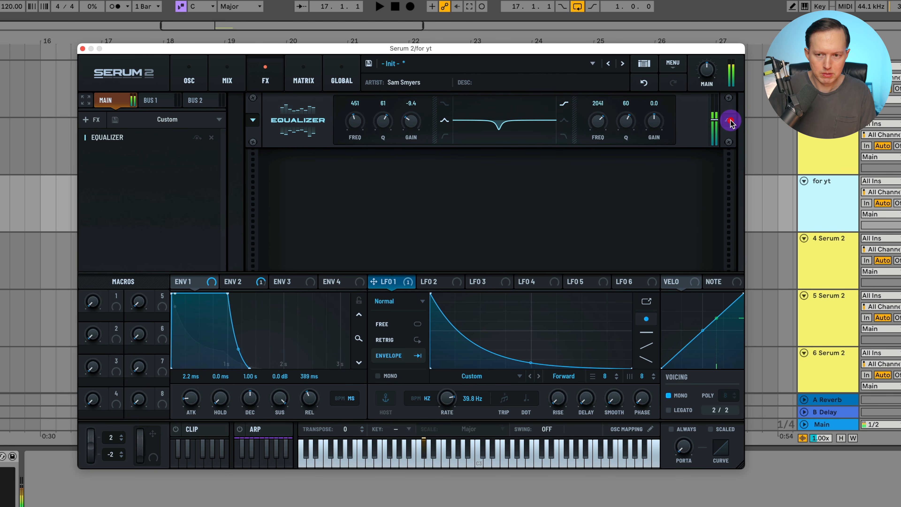
pyautogui.click(729, 121)
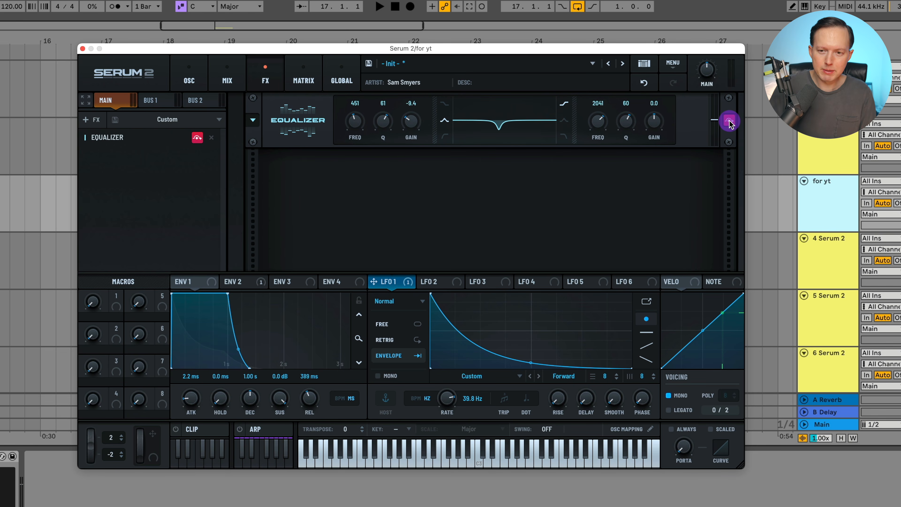
pyautogui.click(730, 122)
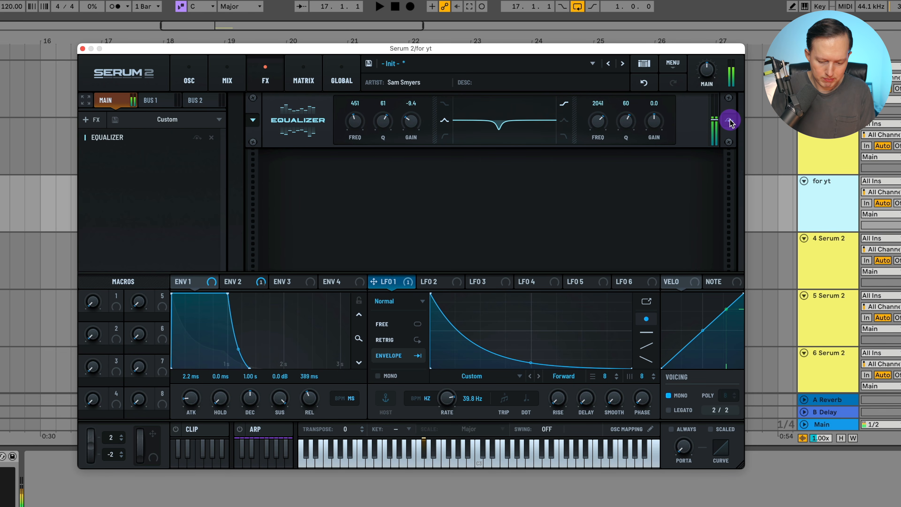